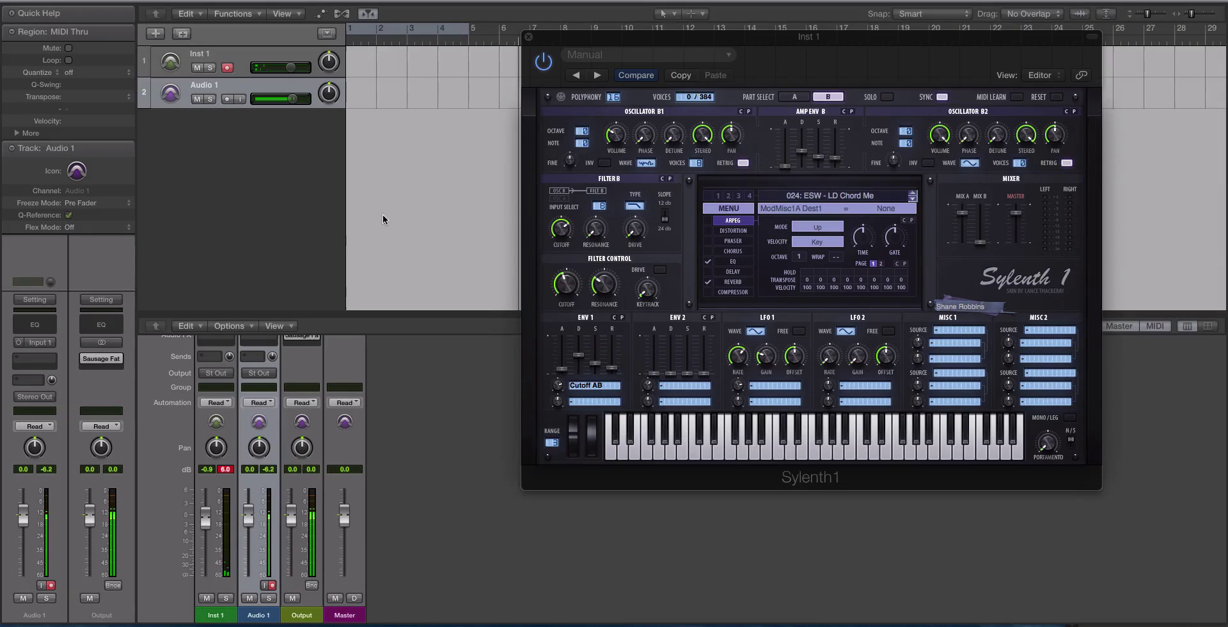
- Hide the mixer and reposition the Sylenth1 window toward the middle of the screen
key("x")
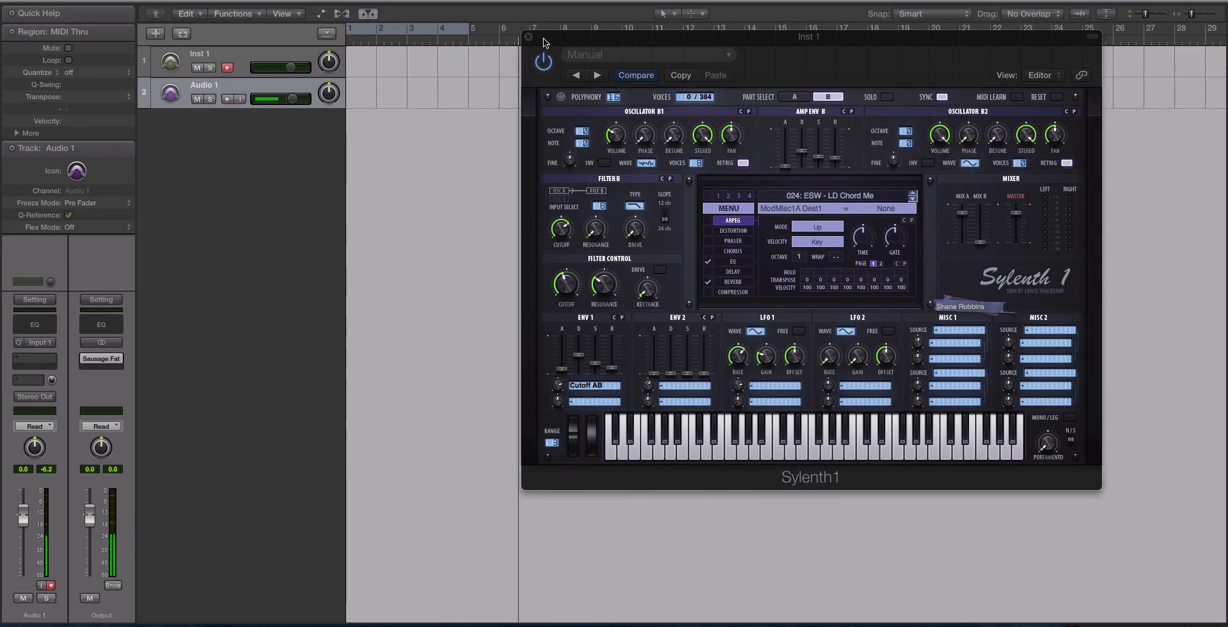
left_click_drag(544, 42, 398, 109)
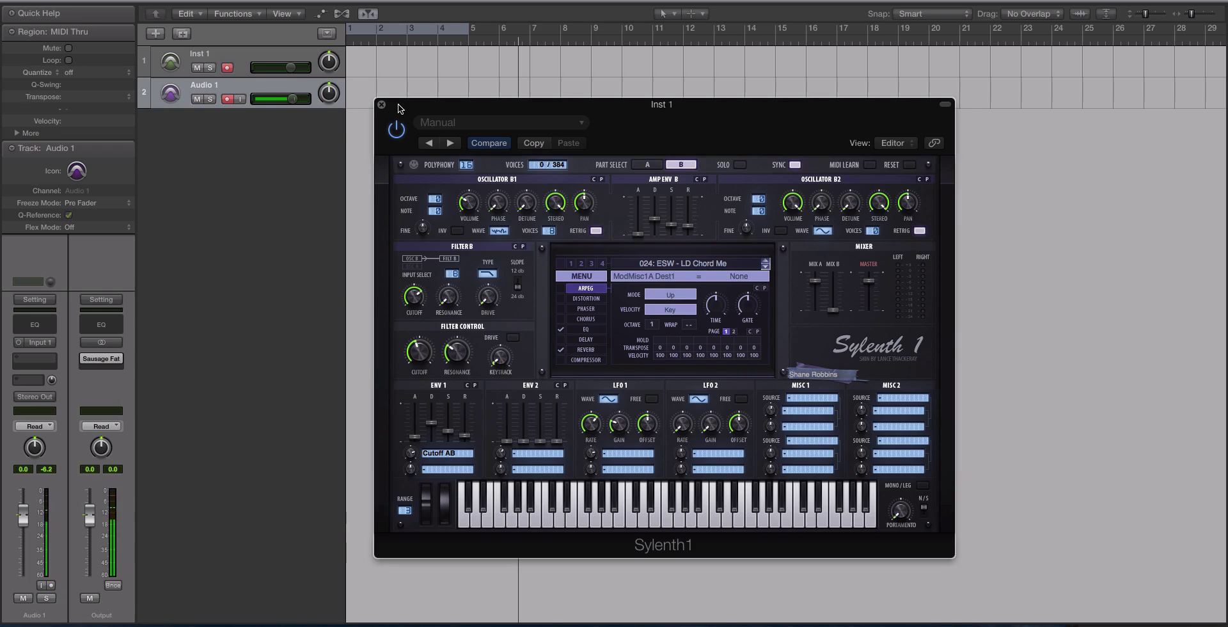
left_click_drag(431, 67, 1012, 558)
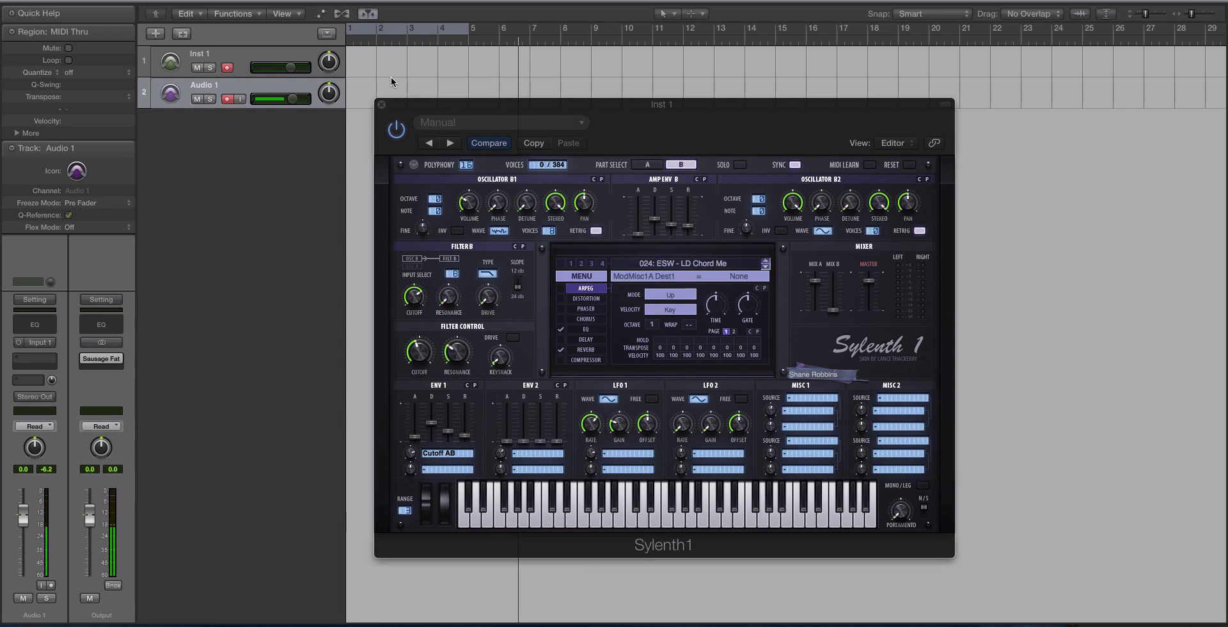
- Nudge the Sylenth1 window slightly lower and make Inst 1 the edited track
left_click_drag(411, 100, 412, 113)
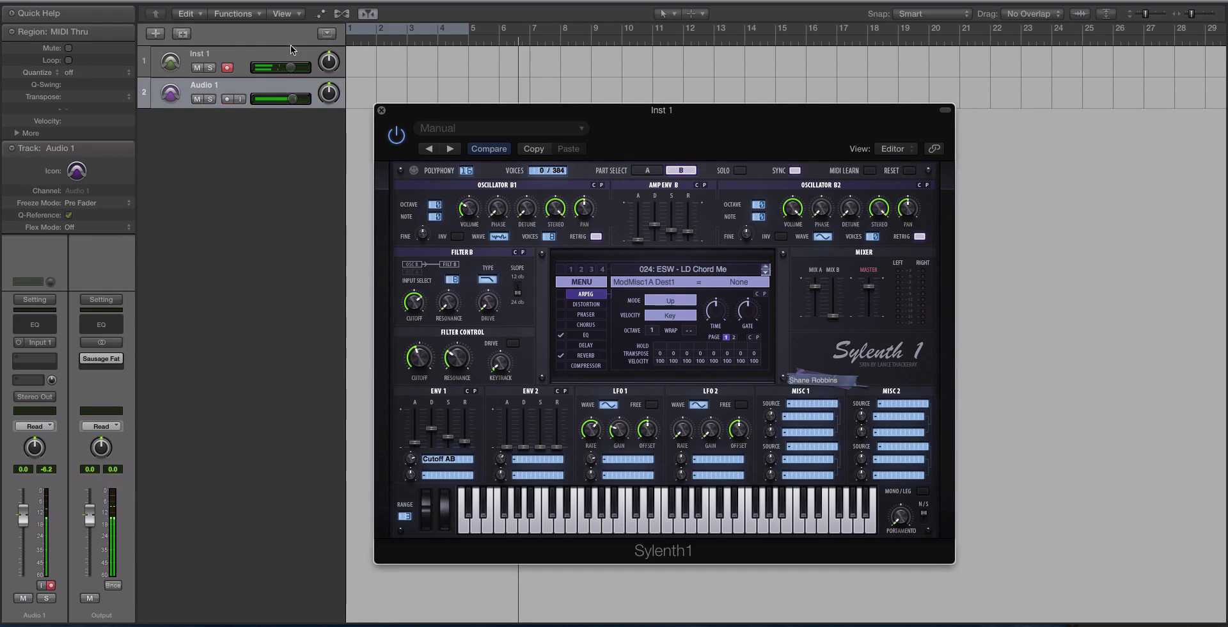
left_click(243, 48)
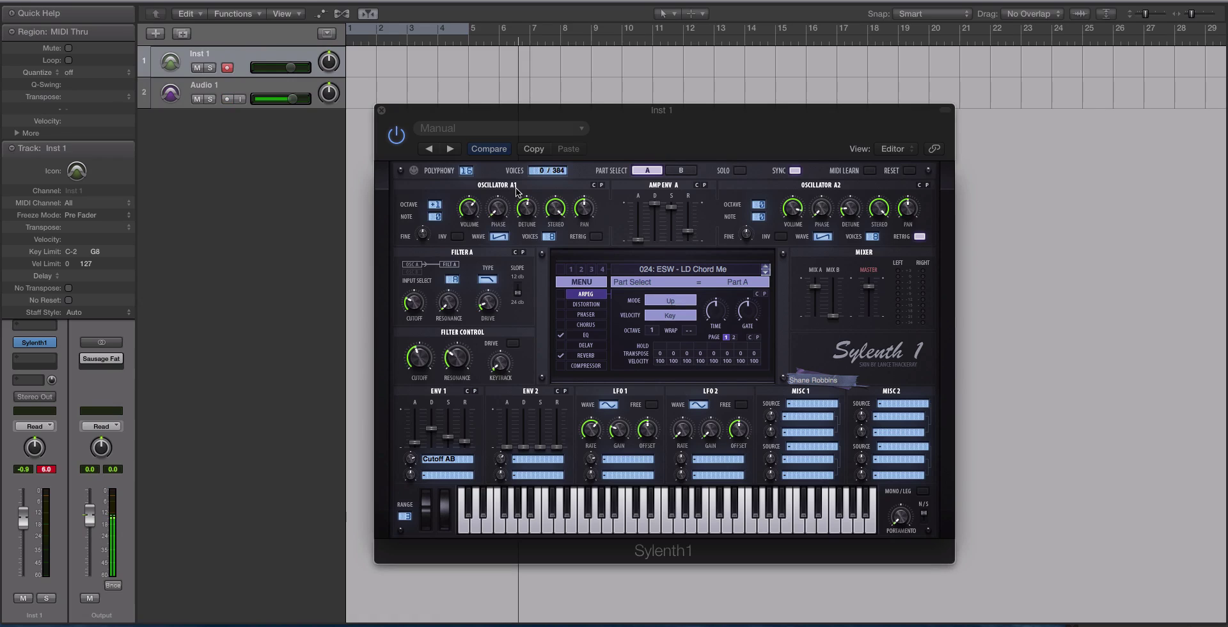
- In Misc 1's first modulation slot, set source Velocity and destination Volume AB
left_click(821, 405)
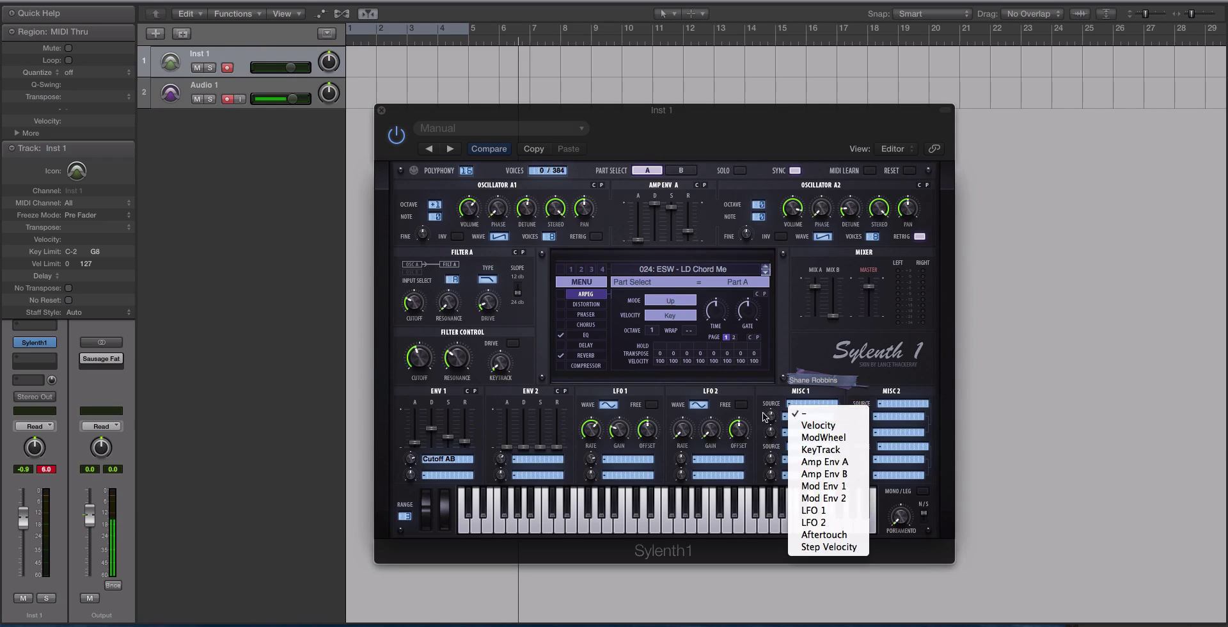
left_click(801, 419)
left_click(800, 416)
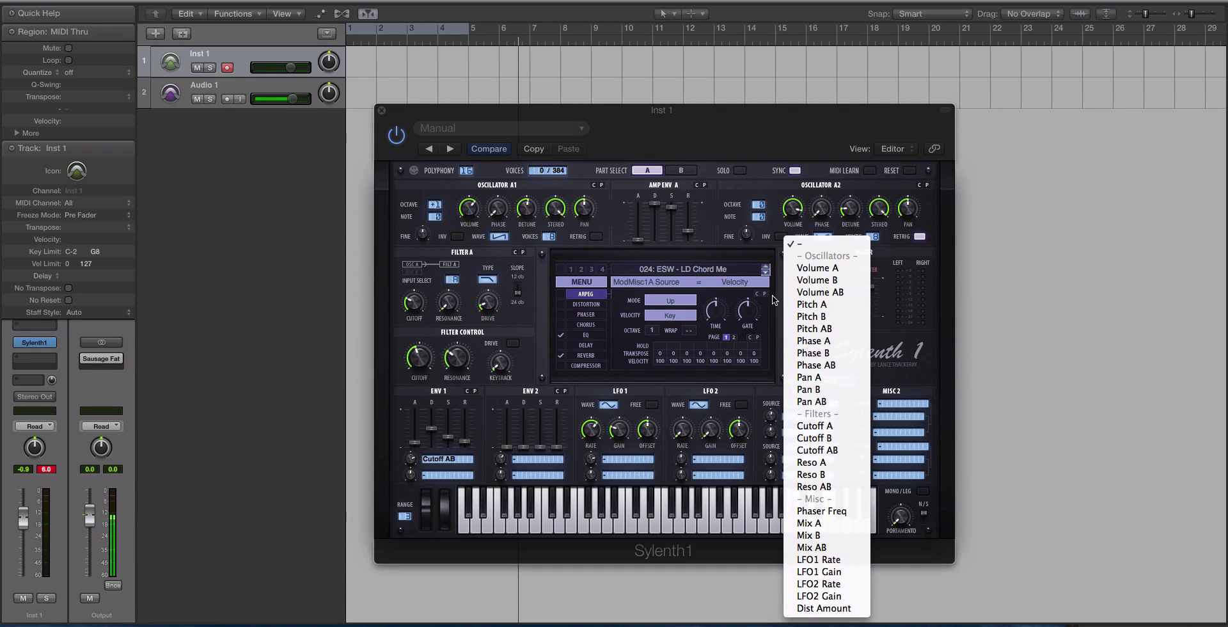
left_click(772, 294)
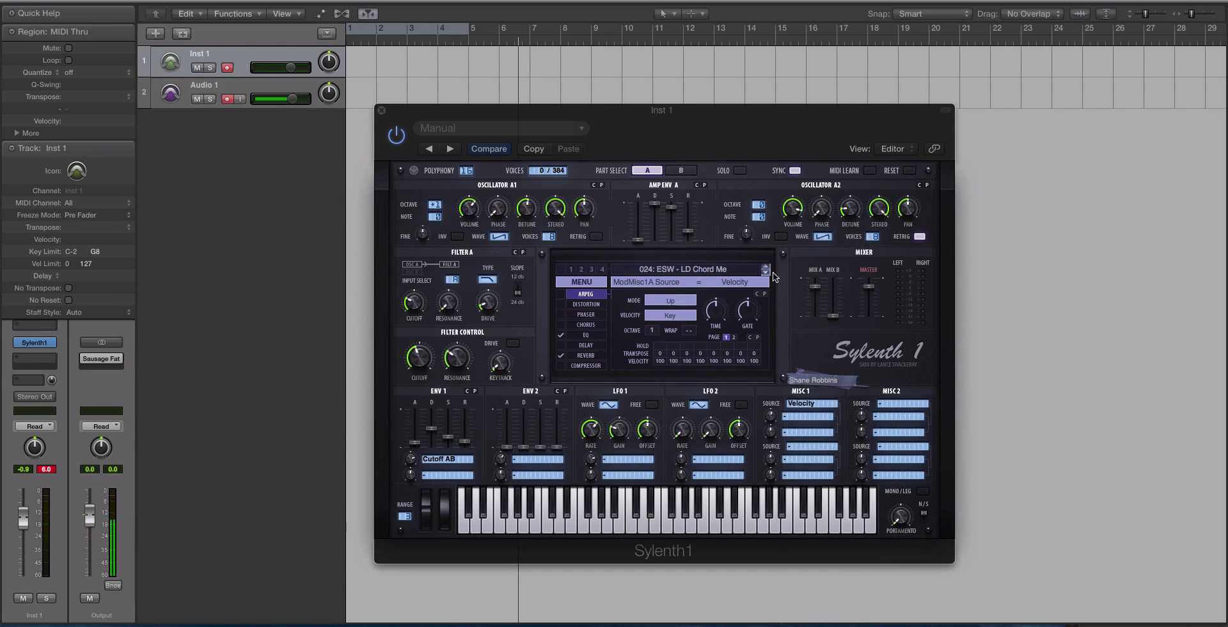
left_click(810, 404)
left_click(809, 419)
left_click(811, 417)
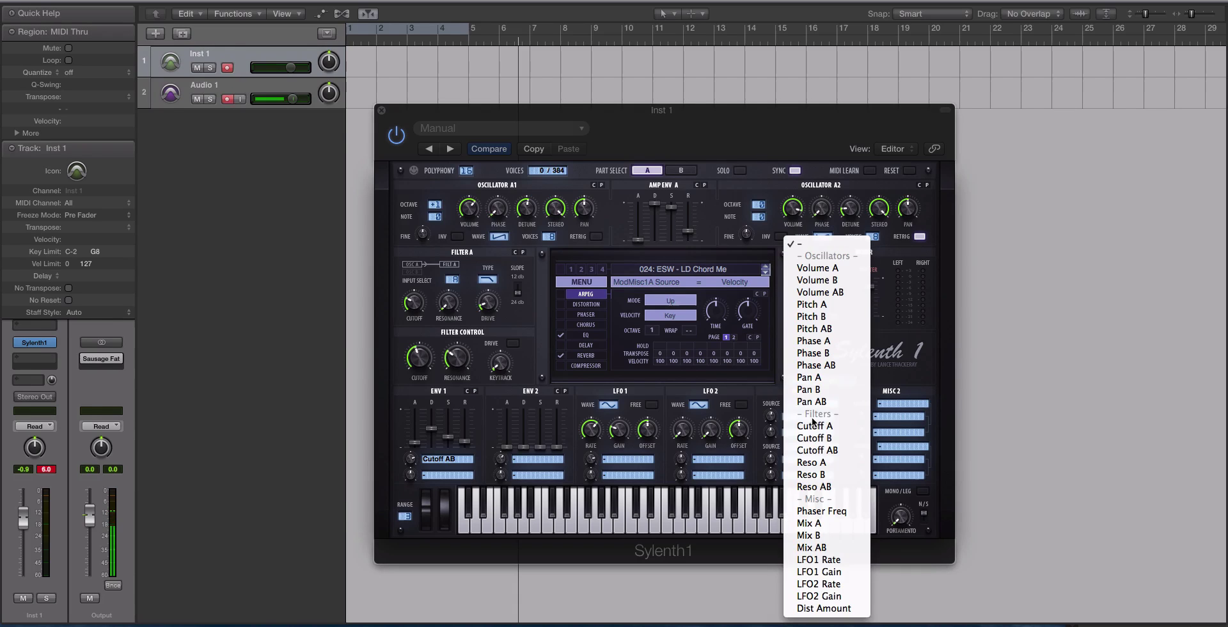
left_click(815, 420)
left_click(815, 420)
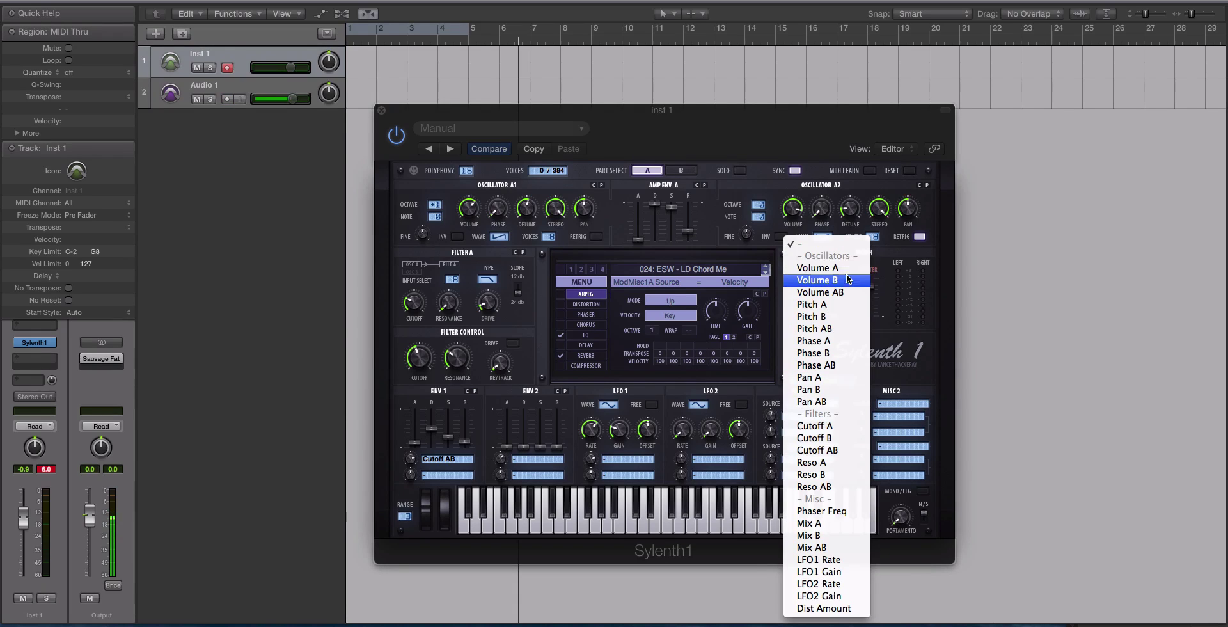
left_click(850, 291)
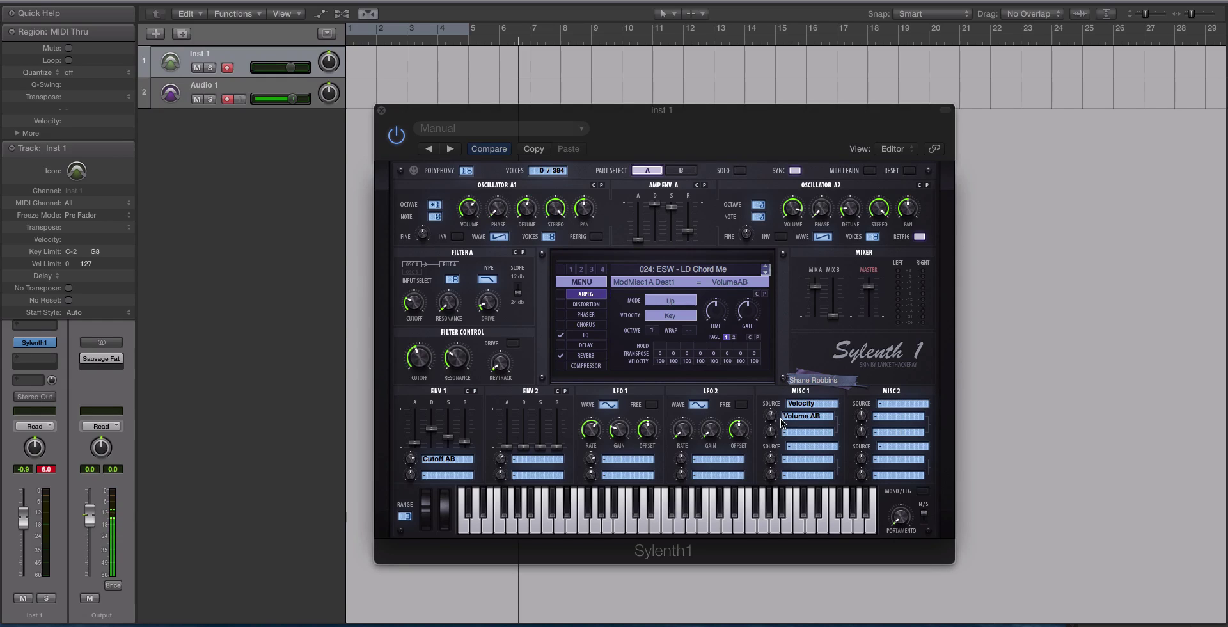
- Set the Velocity-to-Volume AB amount to 10.00 and lower oscillator A2 and B2 volumes
left_click_drag(772, 419, 774, 386)
left_click_drag(792, 208, 805, 318)
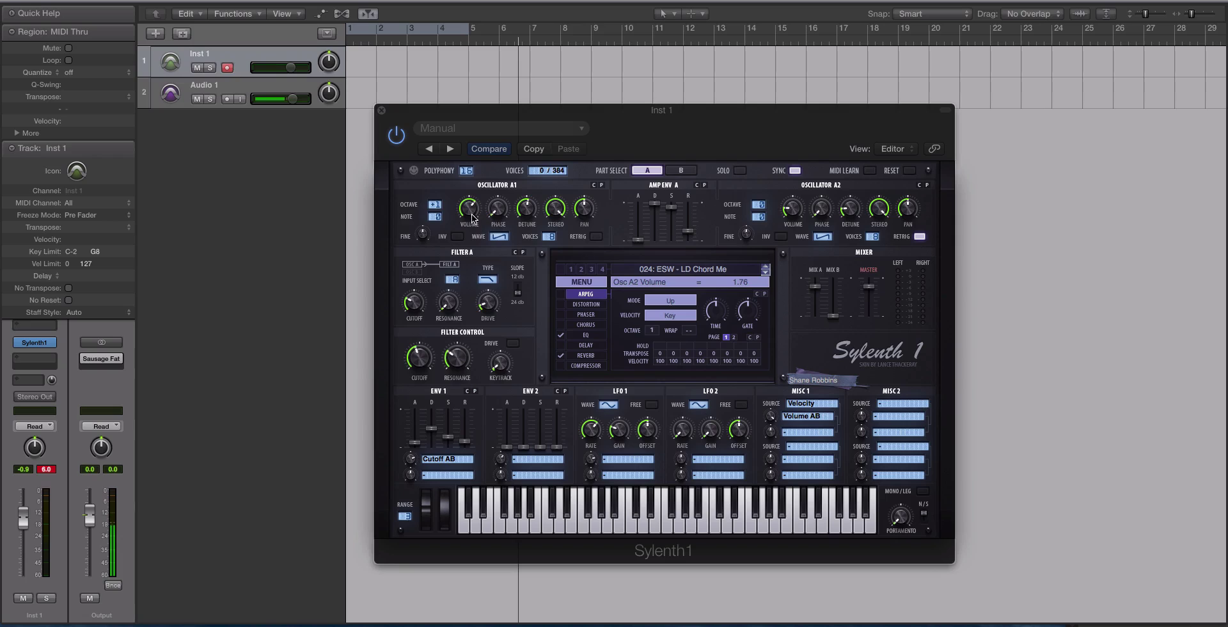
left_click(680, 171)
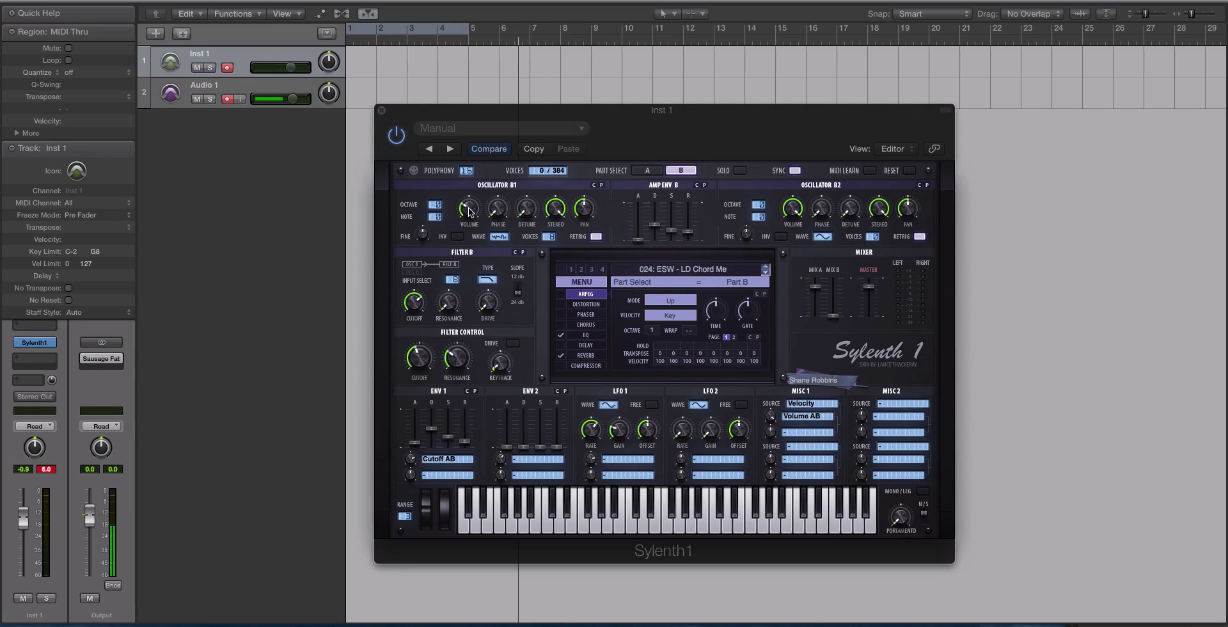
left_click_drag(792, 208, 788, 326)
left_click(648, 172)
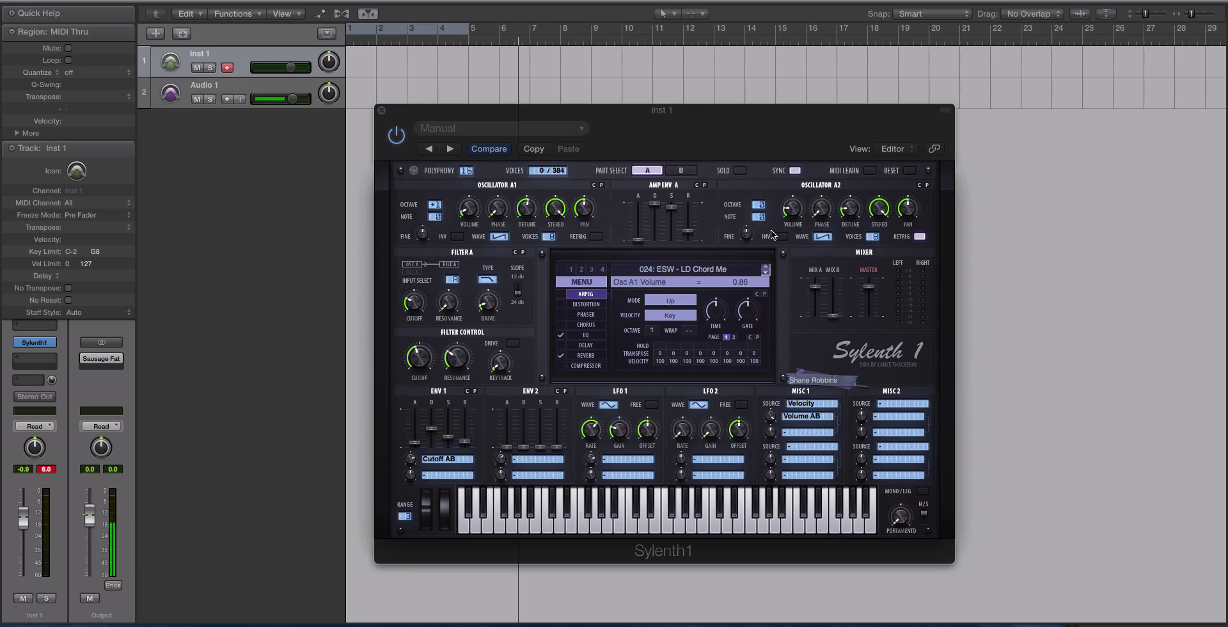
- Set oscillator B2 volume to 1.71 and B1 to 1.81, then return to Part A
left_click(680, 171)
left_click_drag(788, 211, 787, 204)
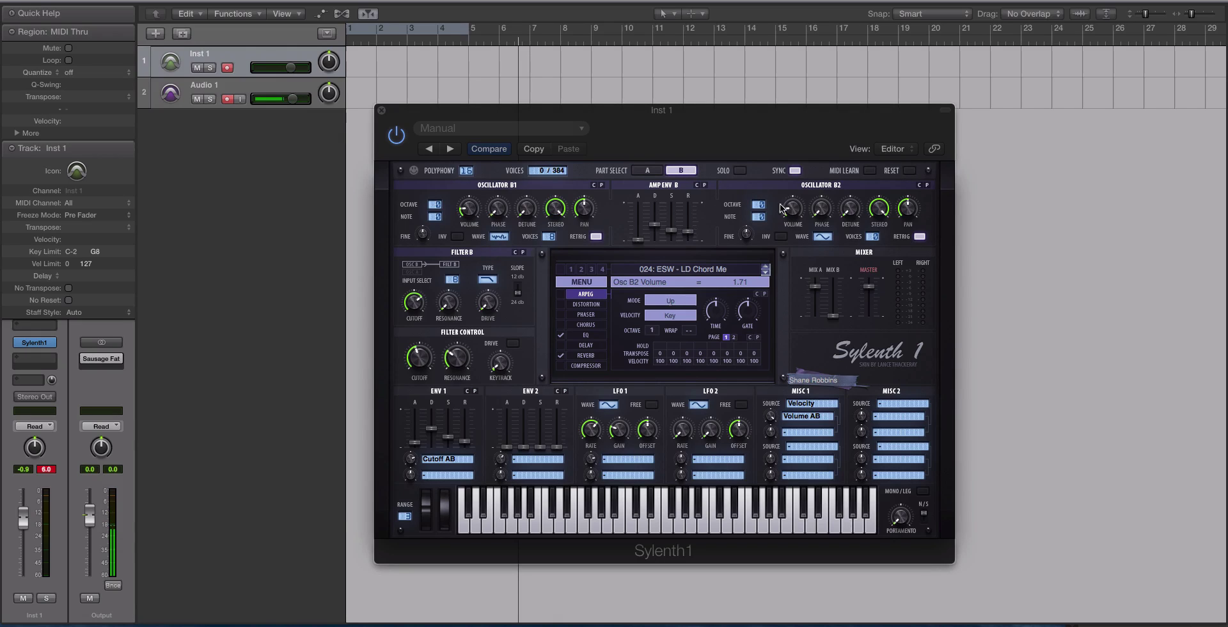
left_click_drag(470, 209, 486, 221)
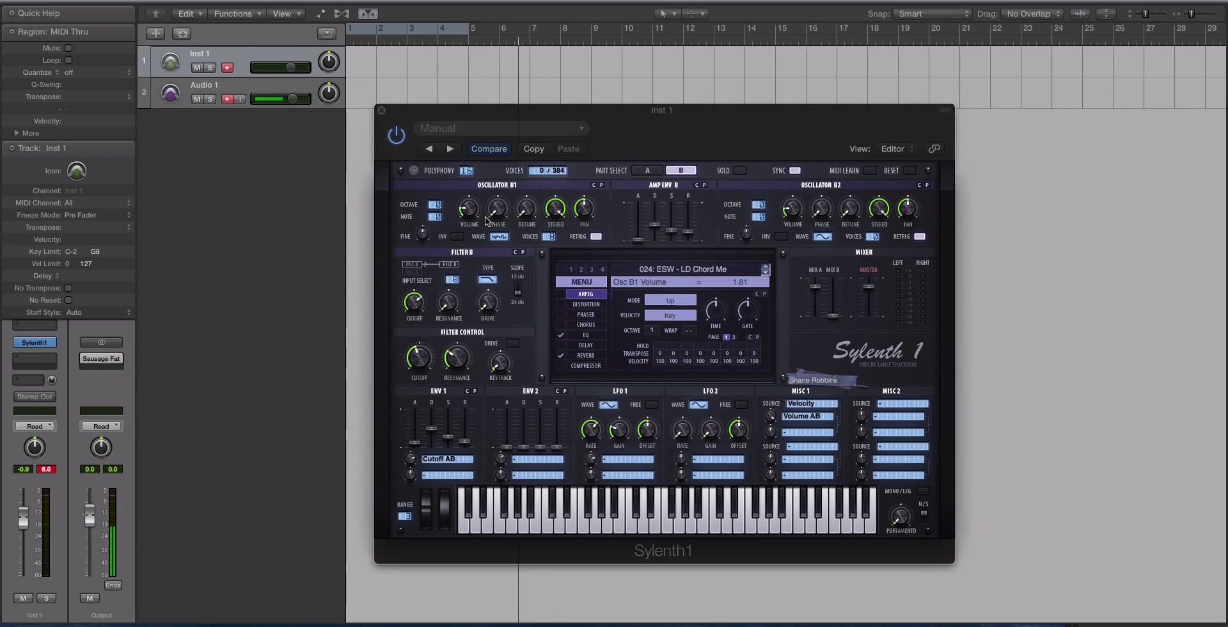
left_click(770, 416)
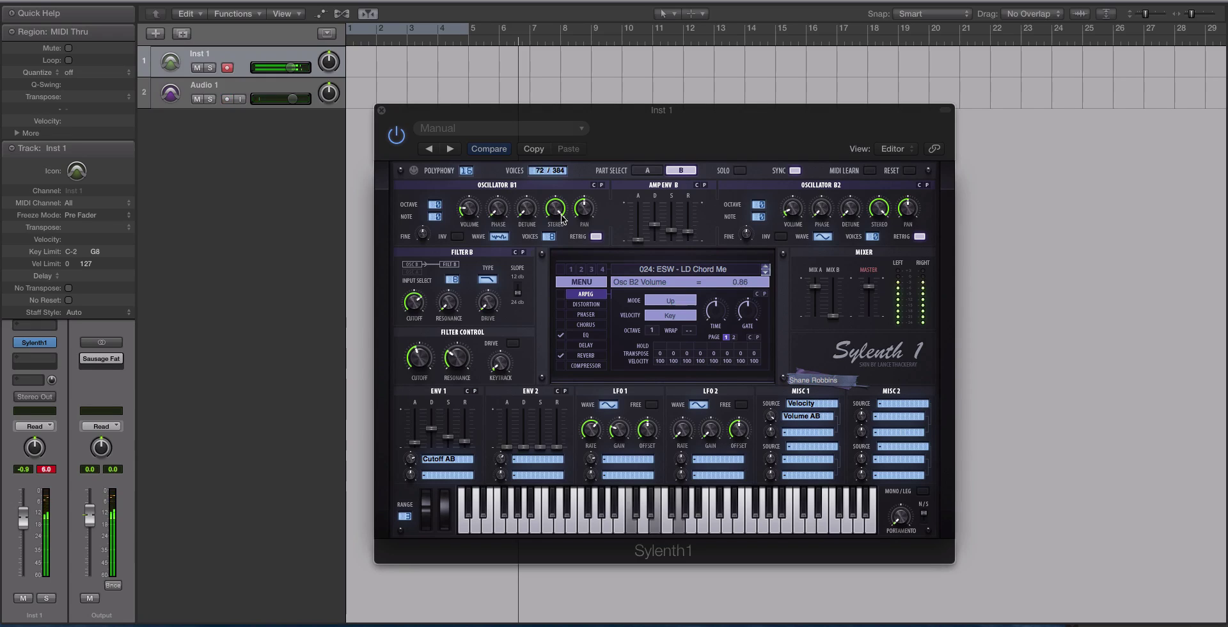
left_click(648, 171)
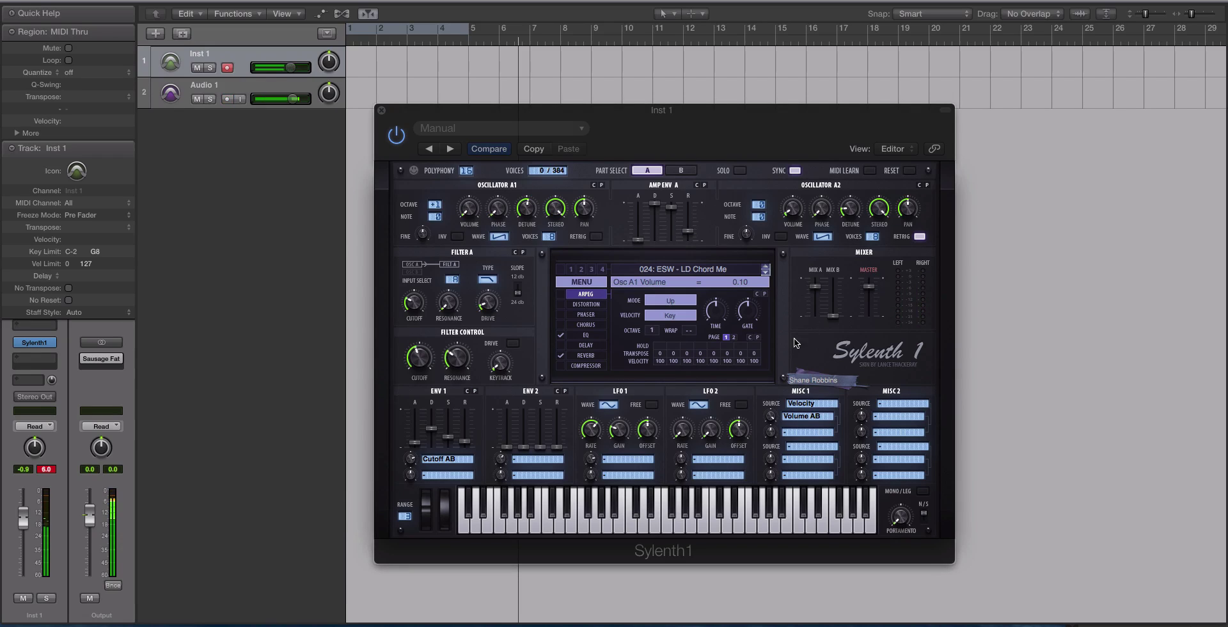
- Add Mix A as Misc 1's second velocity destination with a reduced amount
left_click(809, 432)
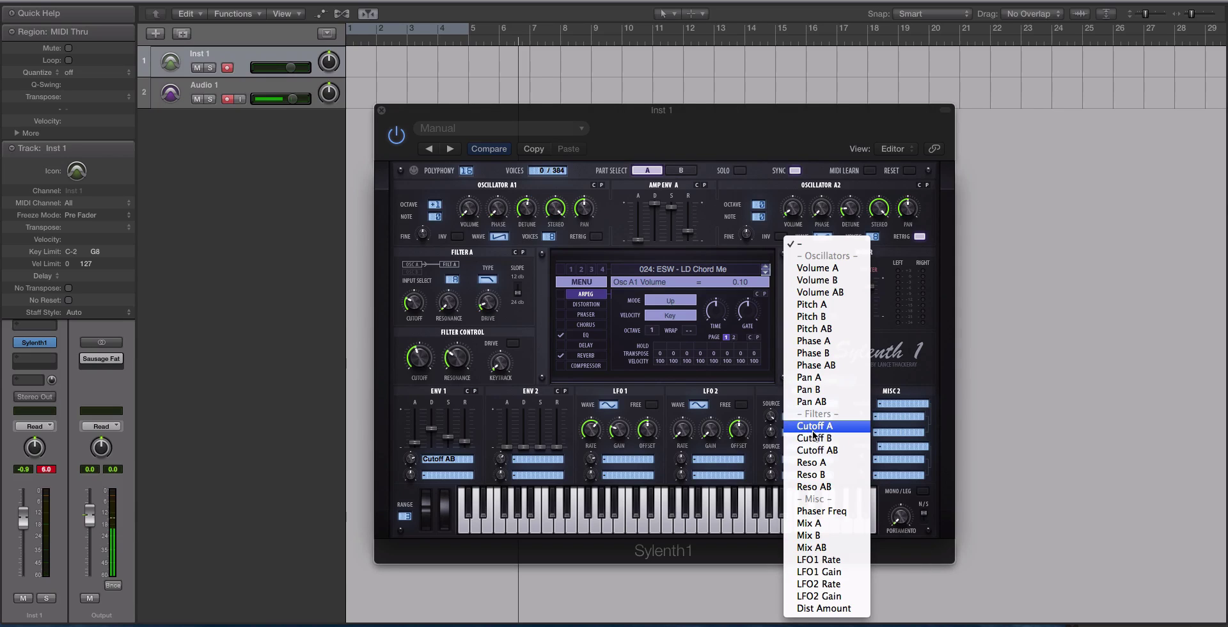
left_click(845, 547)
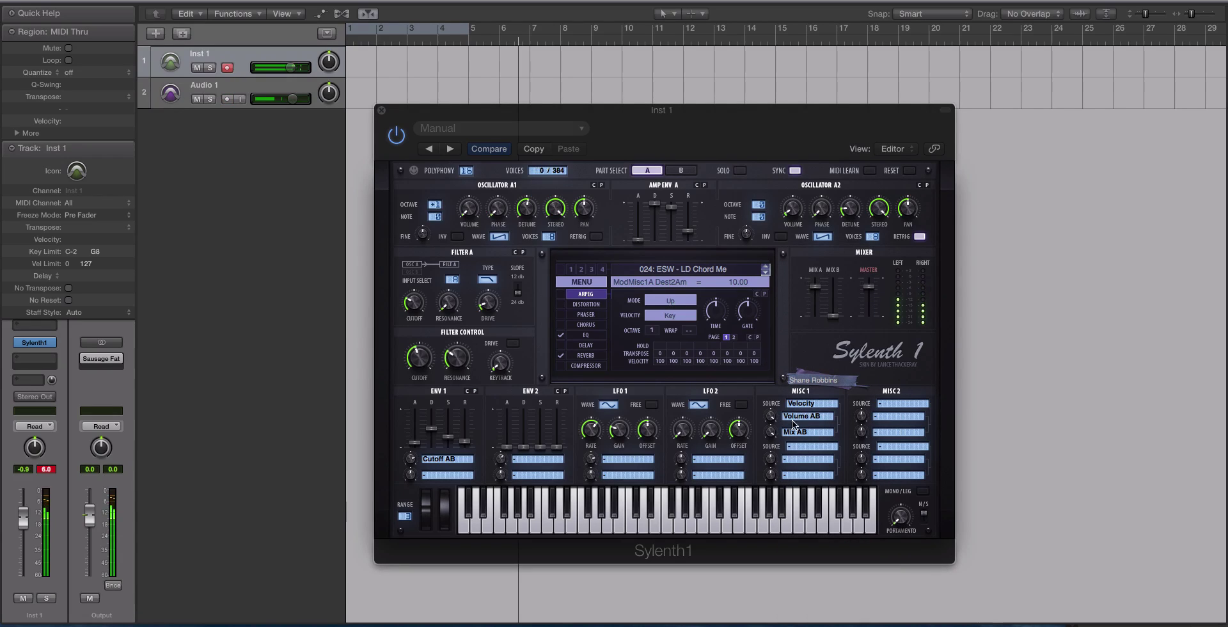
left_click_drag(771, 432, 773, 490)
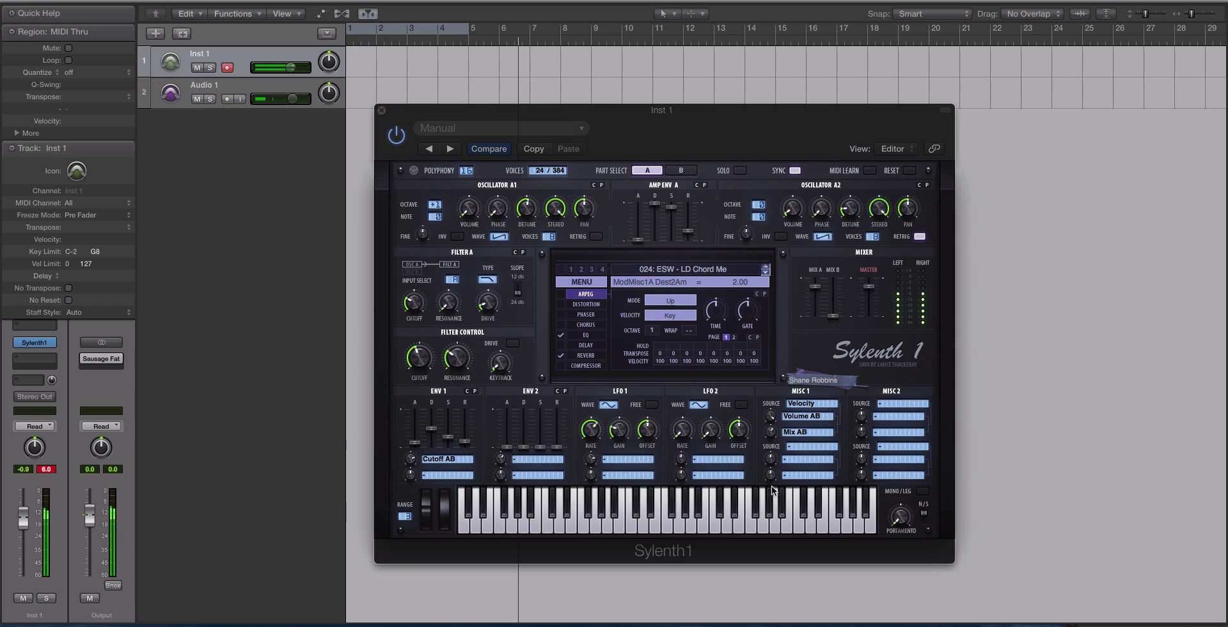
left_click(803, 434)
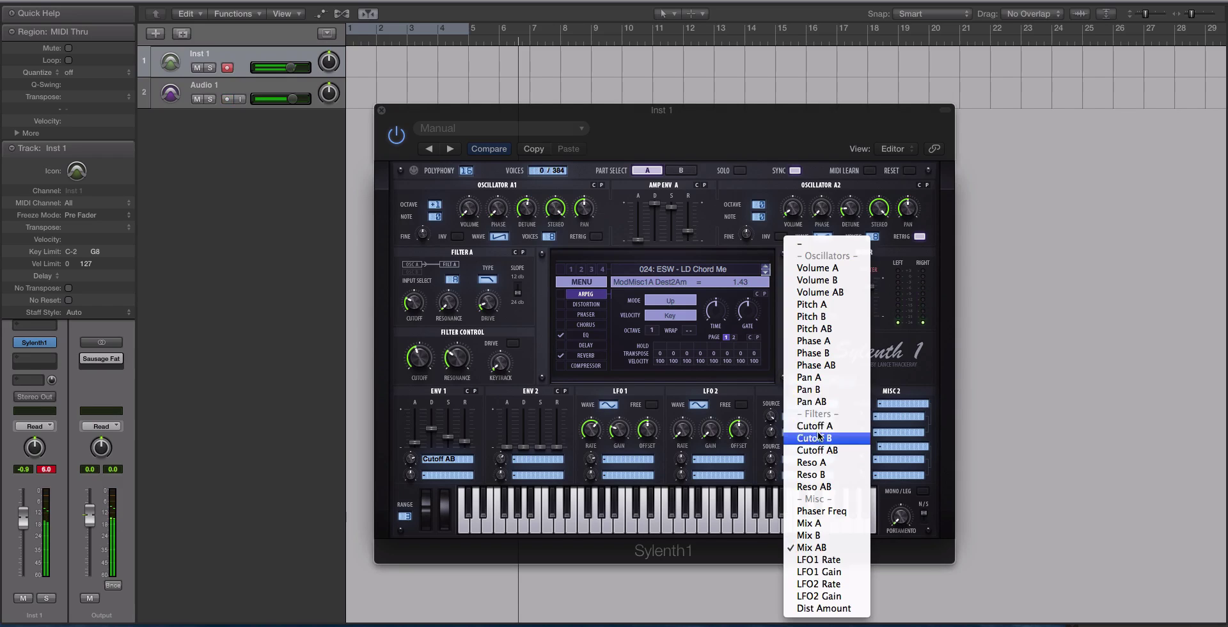
left_click(825, 523)
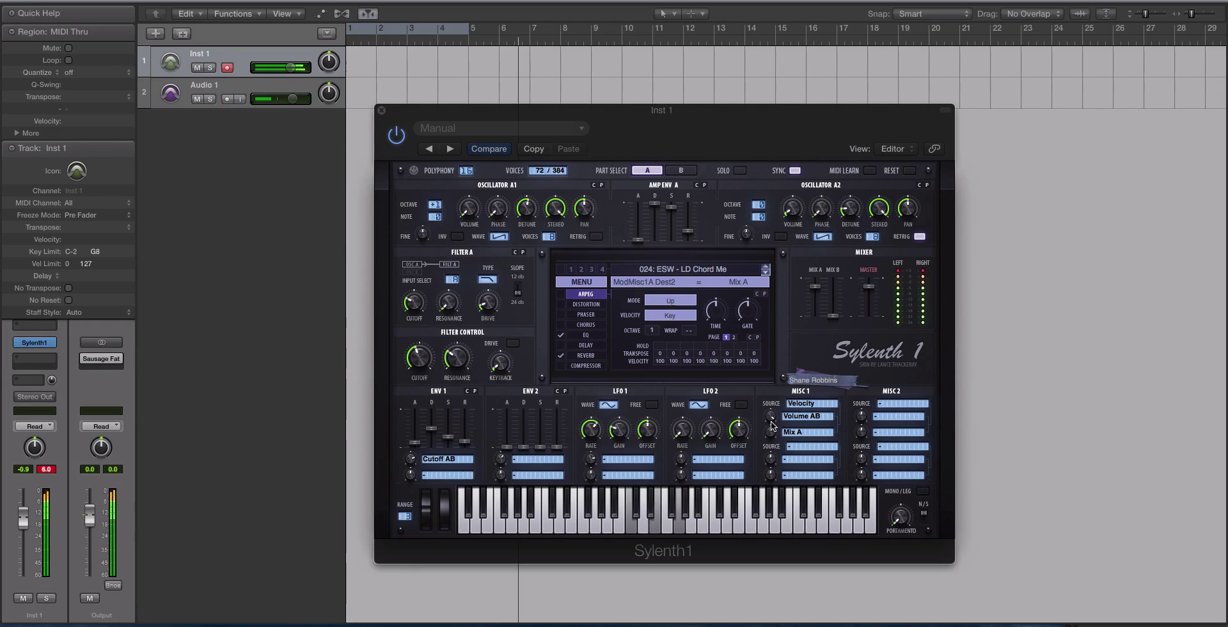
left_click(814, 446)
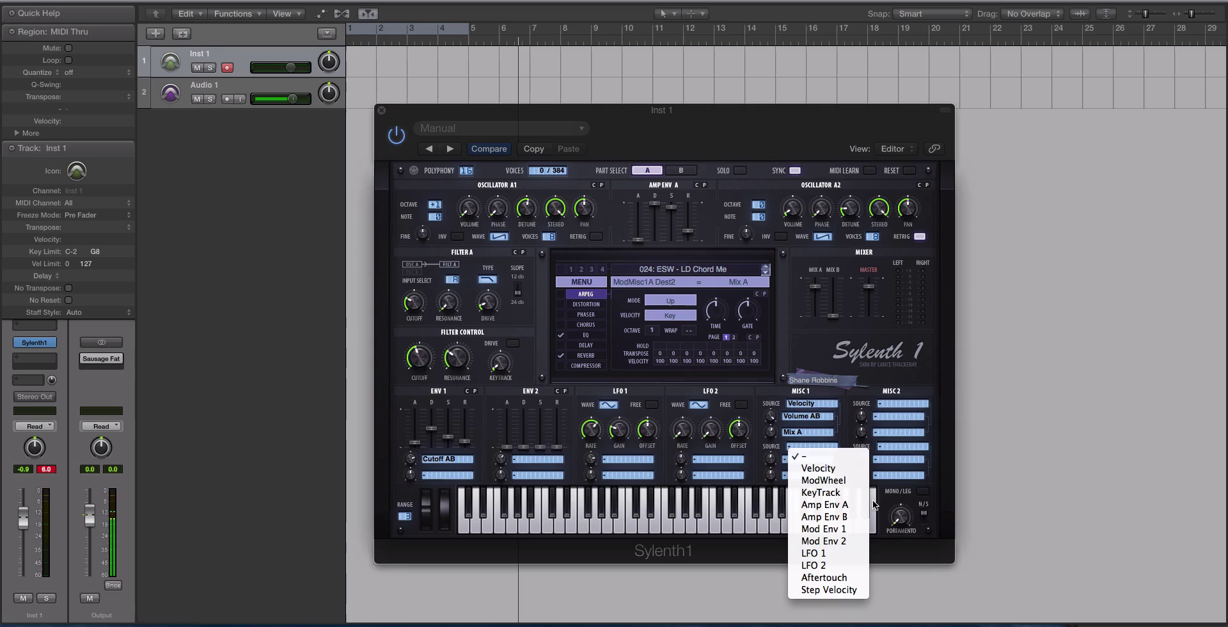
- Route Misc 1's second source, Velocity, to Cutoff AB
left_click(824, 467)
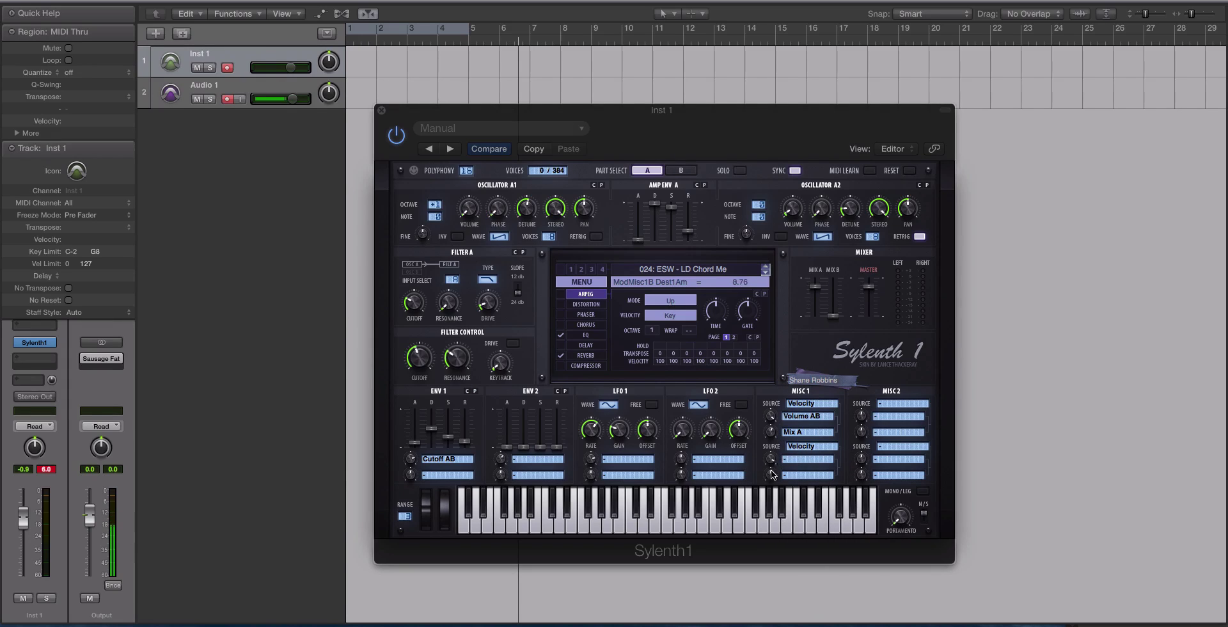
left_click(812, 460)
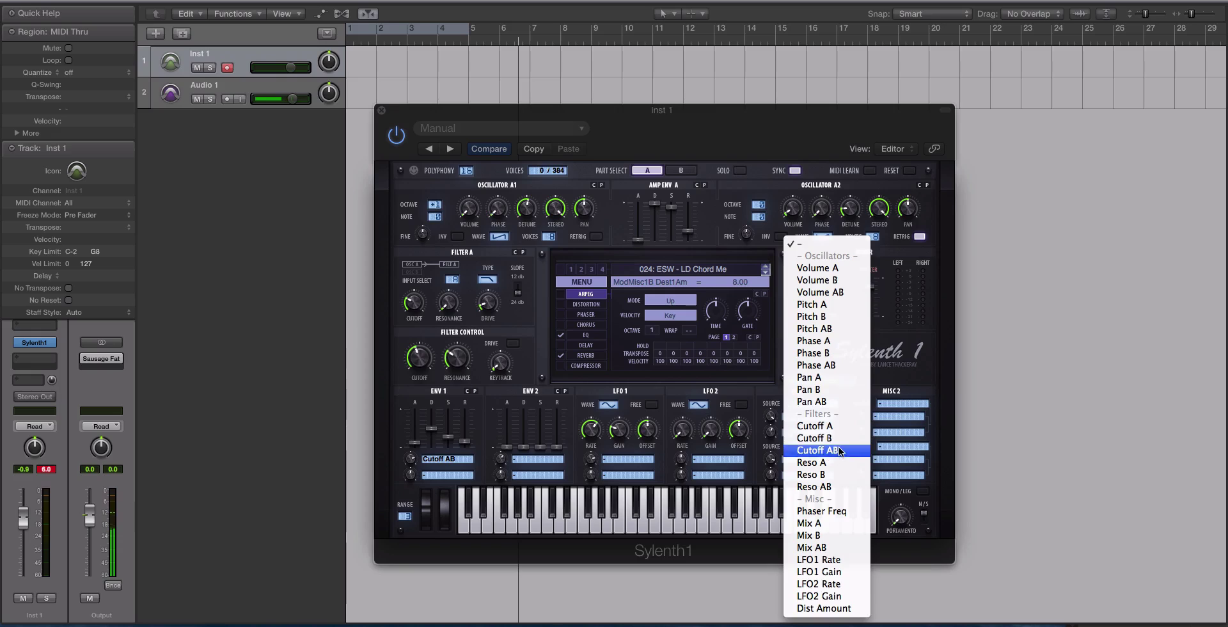
left_click(819, 449)
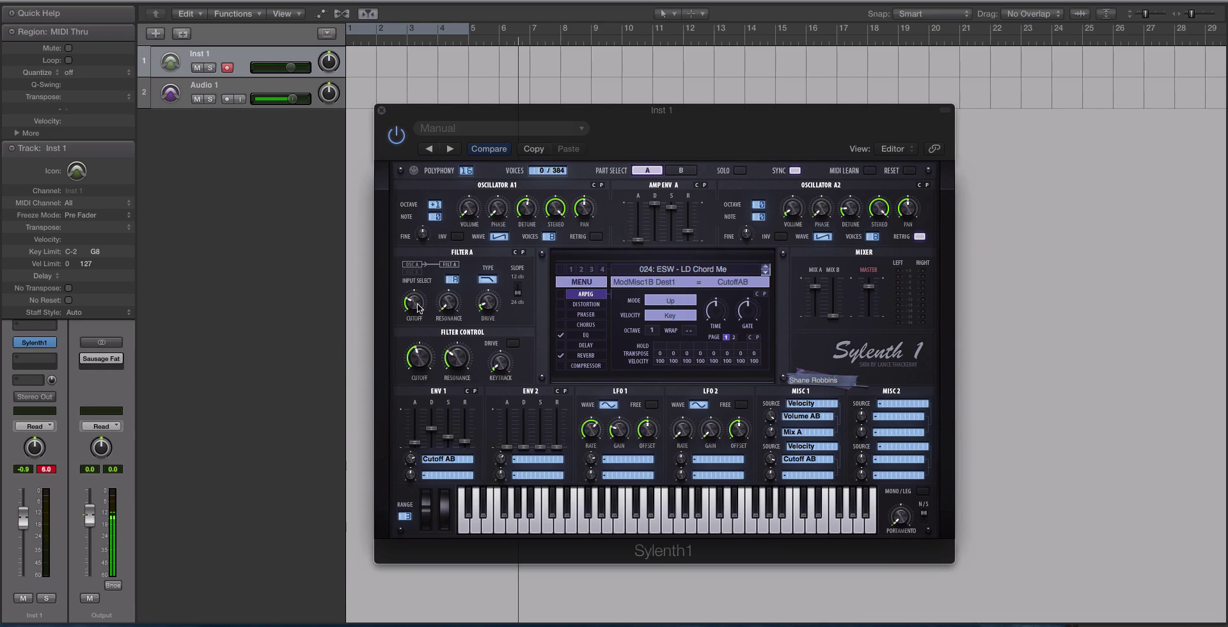
- Lower Filter A's cutoff, set Filter B's cutoff to 14.28 Hz, and Inst 1 to -2.9 dB
left_click_drag(419, 309, 424, 391)
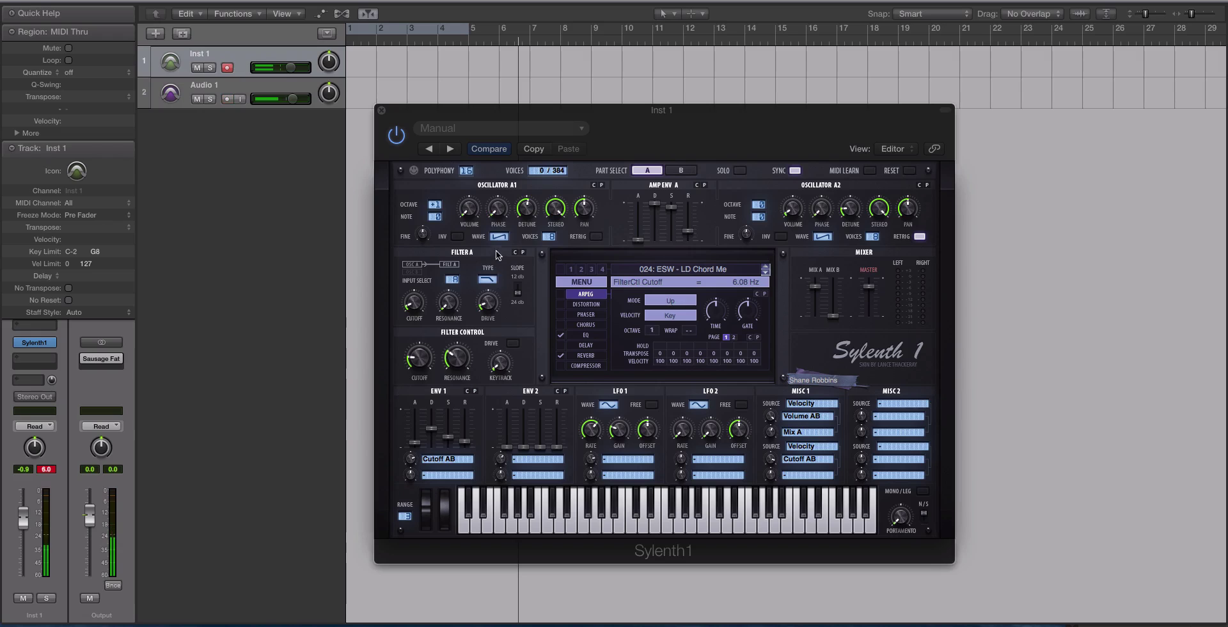
left_click(680, 170)
left_click_drag(415, 303, 416, 314)
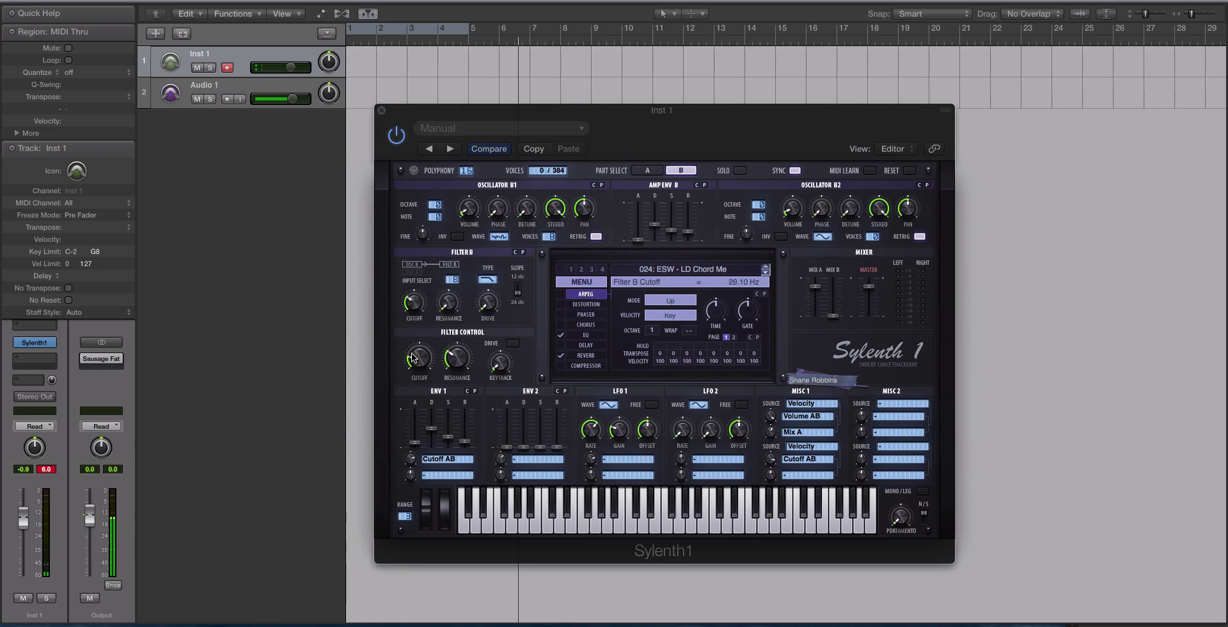
left_click_drag(410, 376, 407, 351)
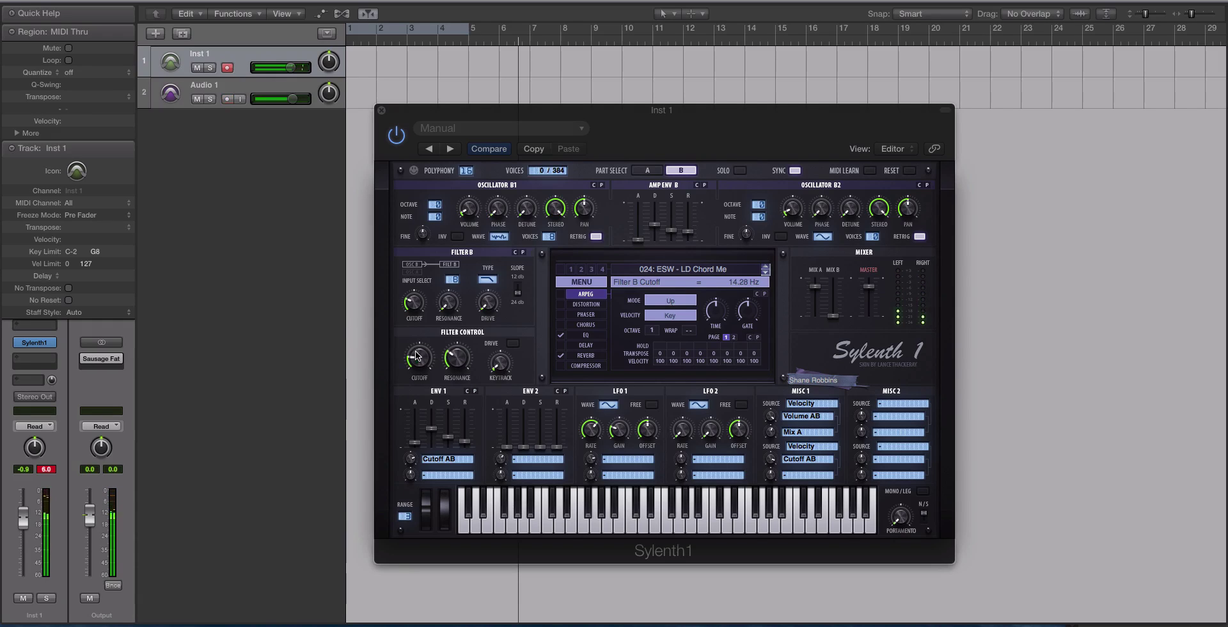
left_click_drag(23, 515, 23, 525)
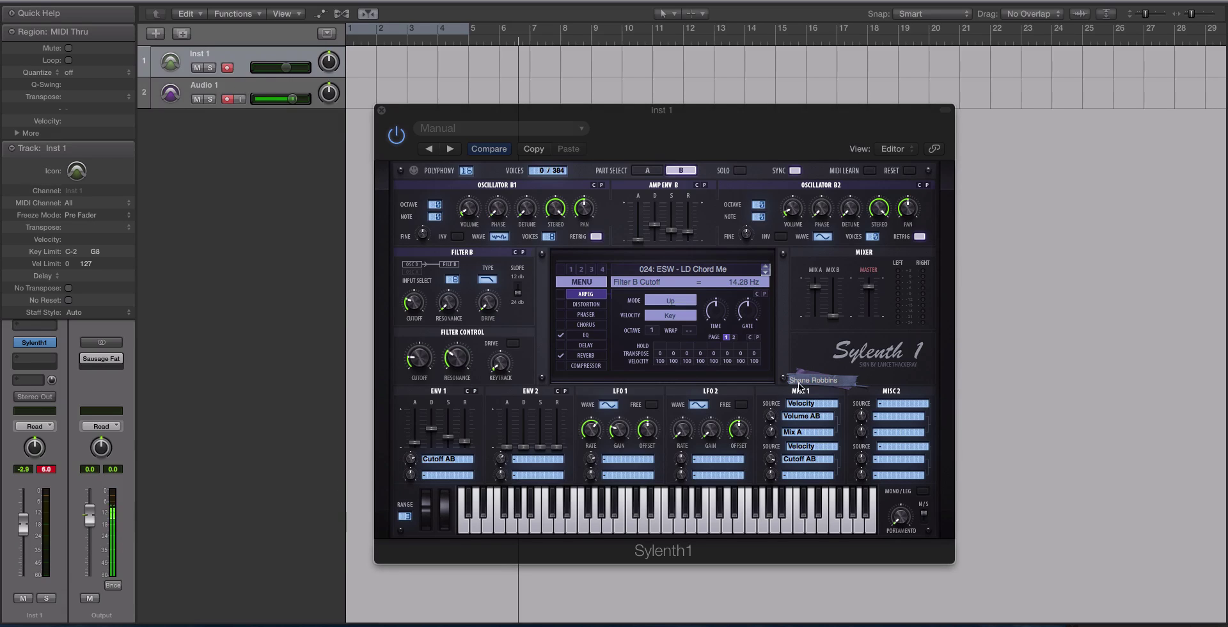
left_click_drag(775, 420, 775, 464)
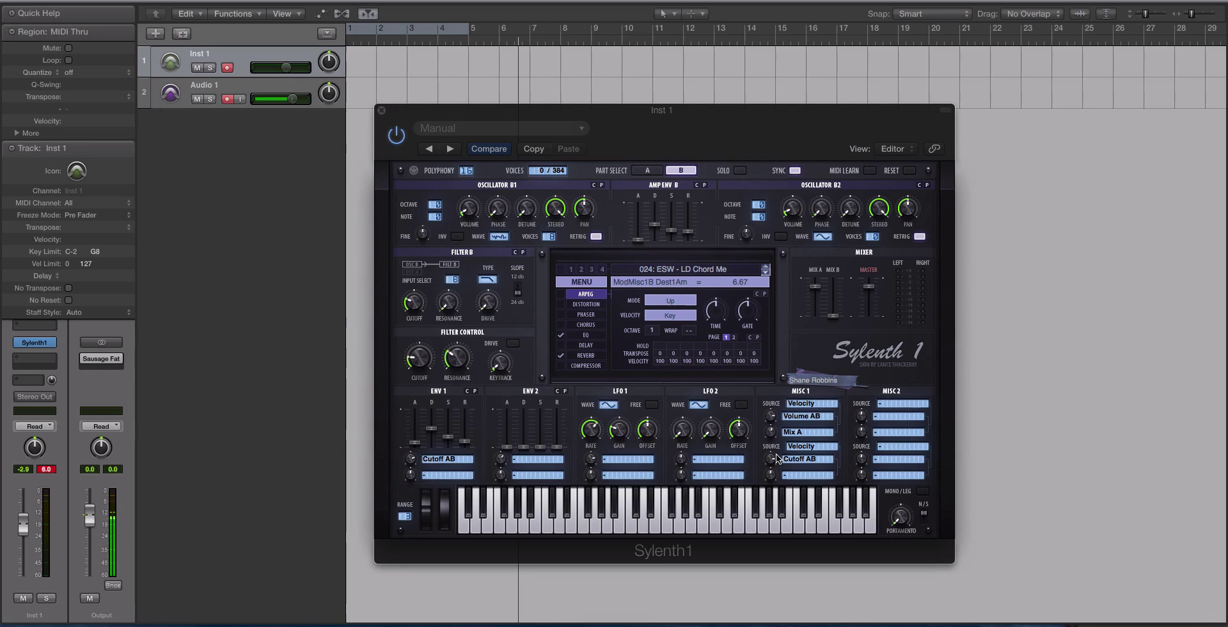